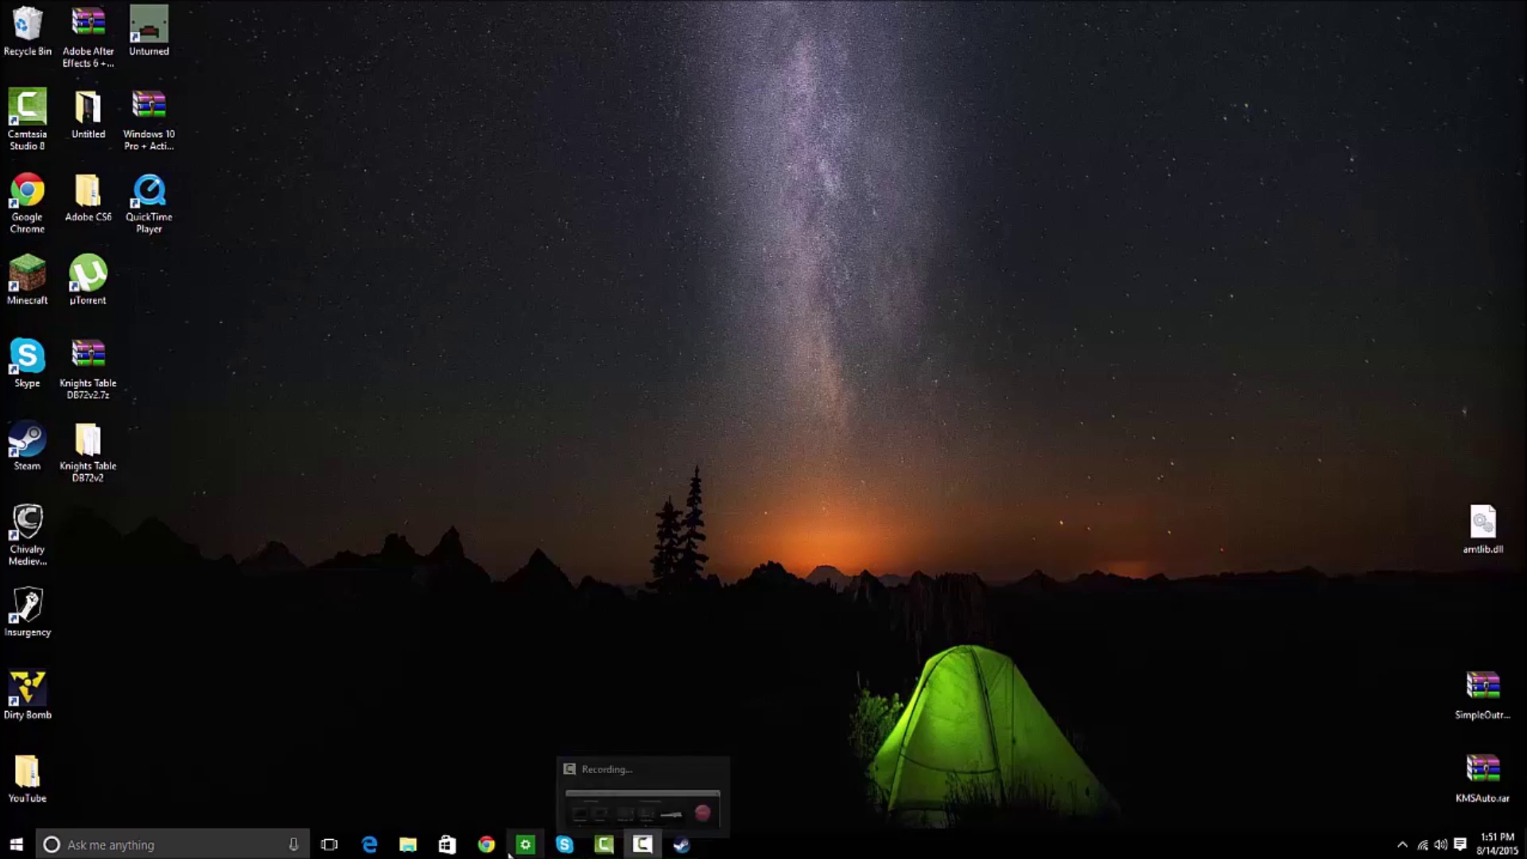
Browse to C:\Program Files (x86)\Steam and select ClientRegistry.blob
{"action": "left_click", "coordinate": [409, 845]}
{"action": "left_click", "coordinate": [242, 477]}
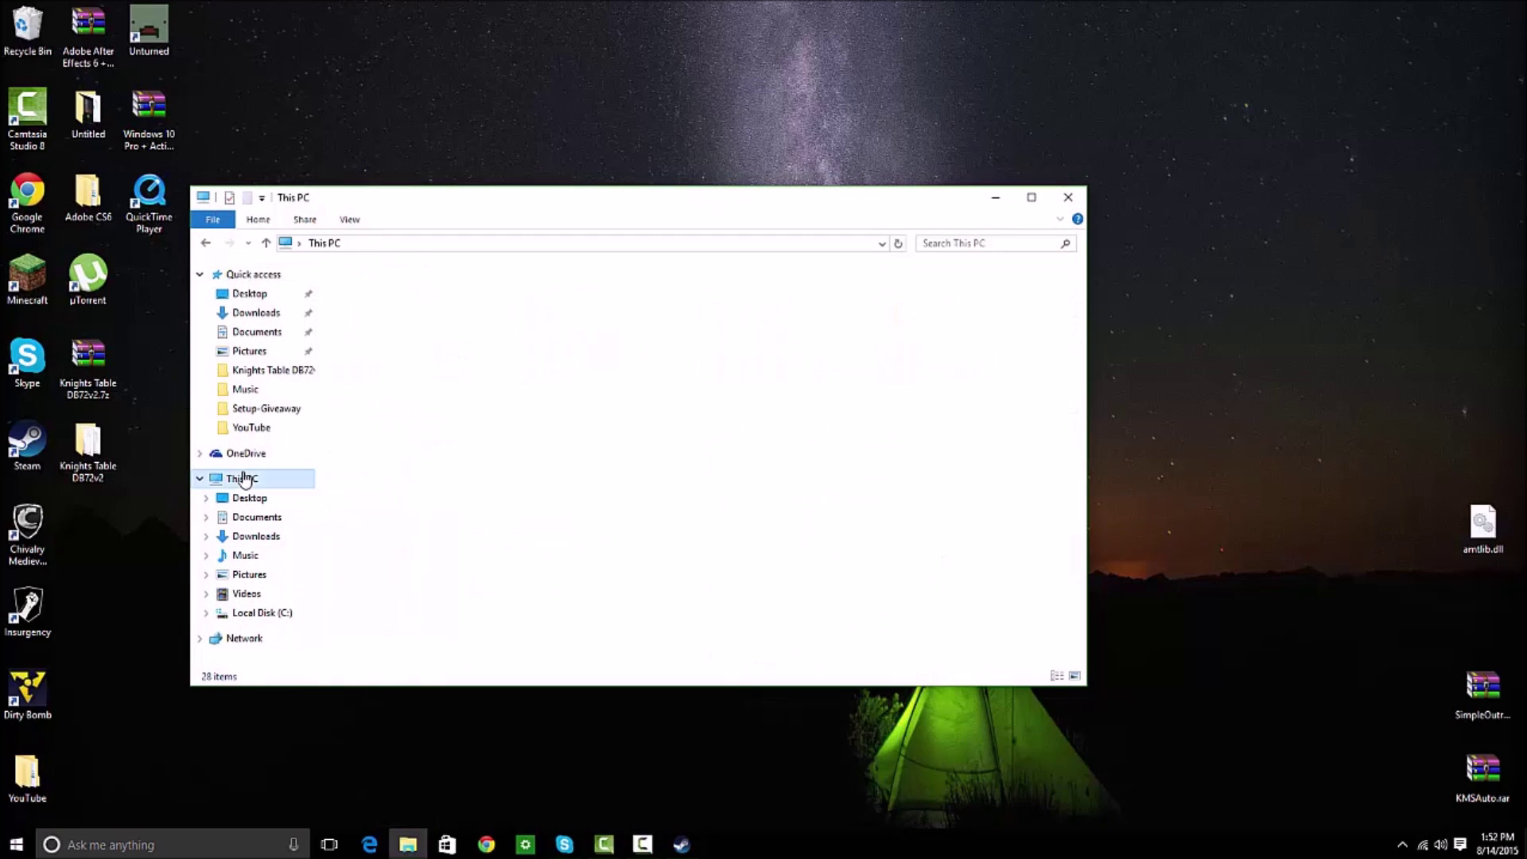
{"action": "double_click", "coordinate": [405, 421]}
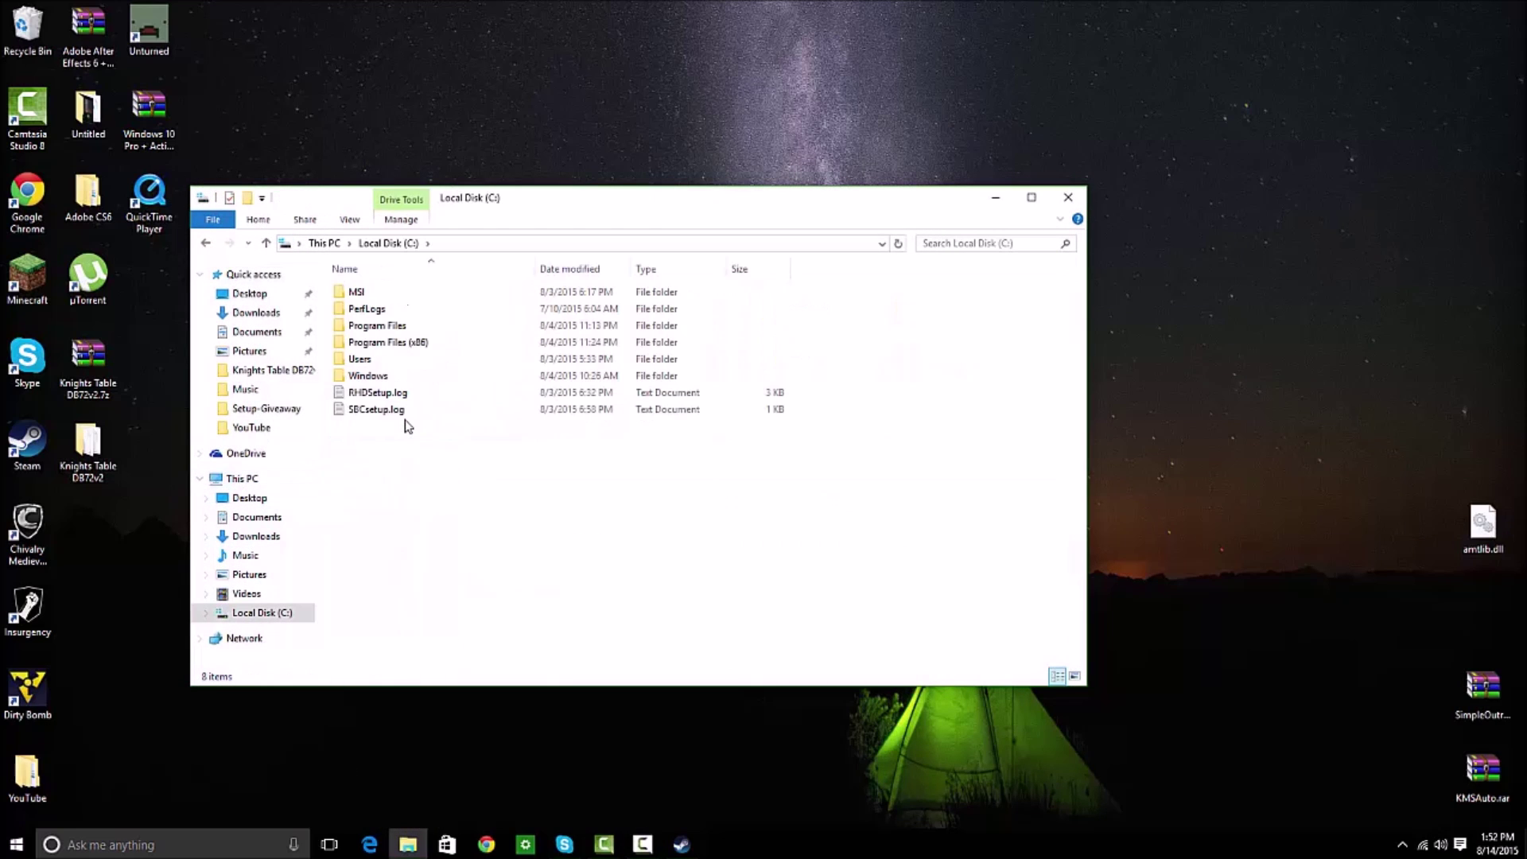
{"action": "double_click", "coordinate": [371, 344]}
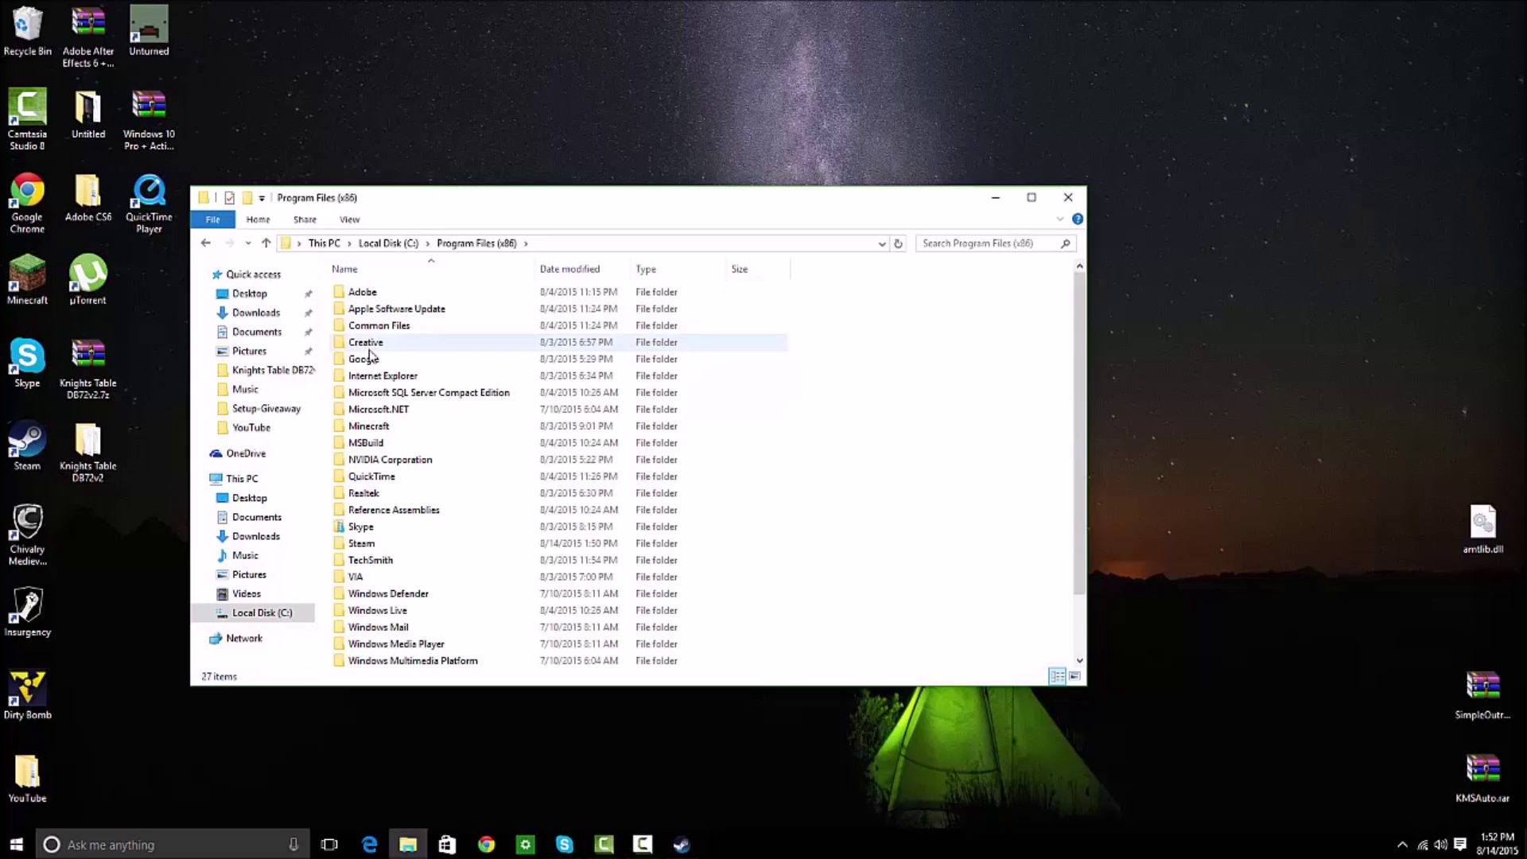
{"action": "double_click", "coordinate": [361, 543]}
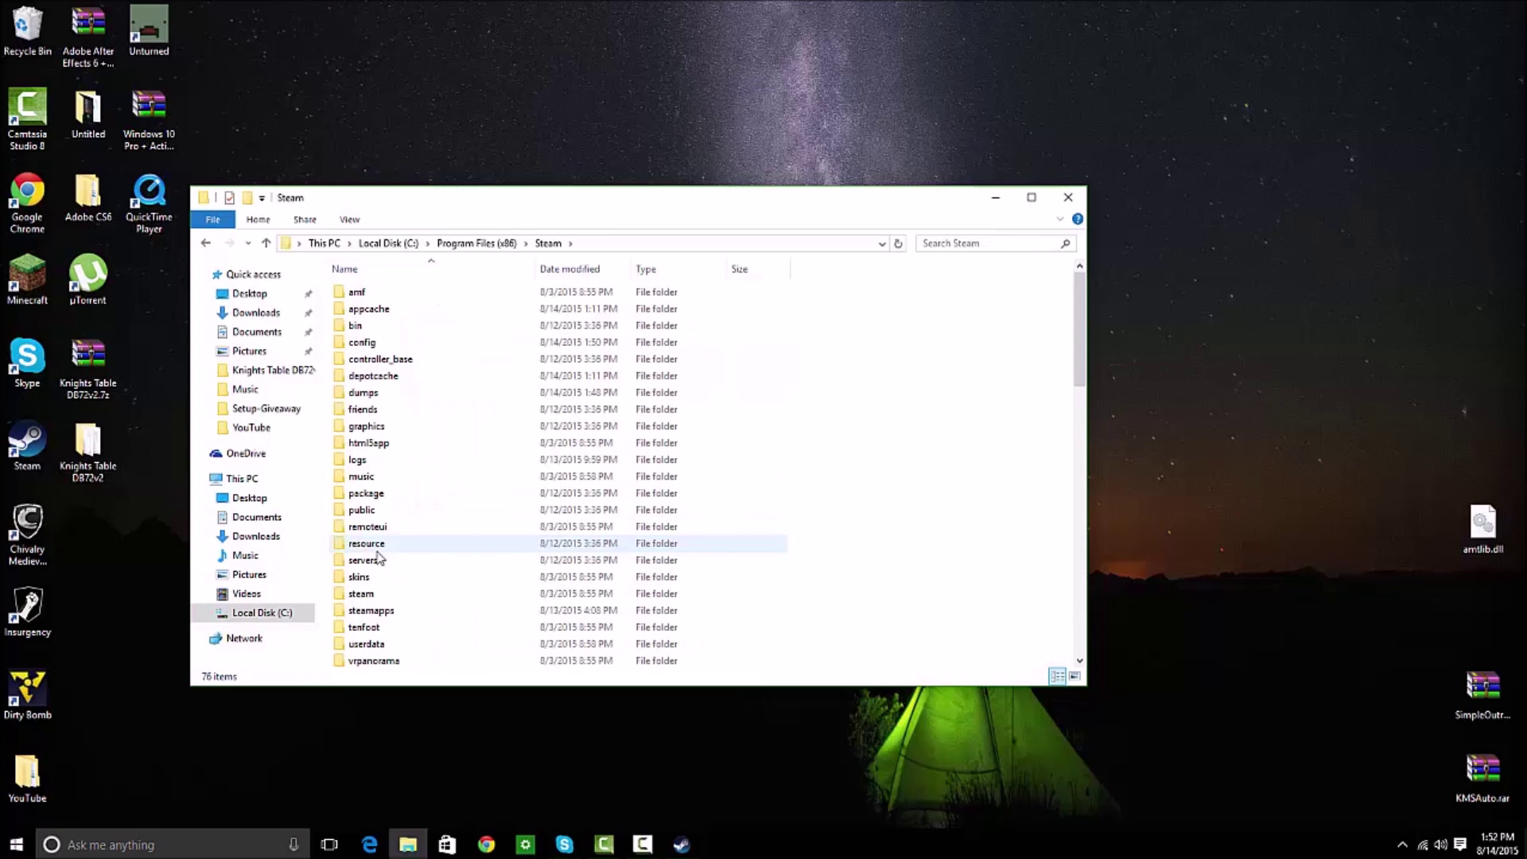
{"action": "scroll", "coordinate": [380, 559], "scroll_direction": "down", "scroll_amount": 5}
{"action": "scroll", "coordinate": [393, 561], "scroll_direction": "down", "scroll_amount": 3}
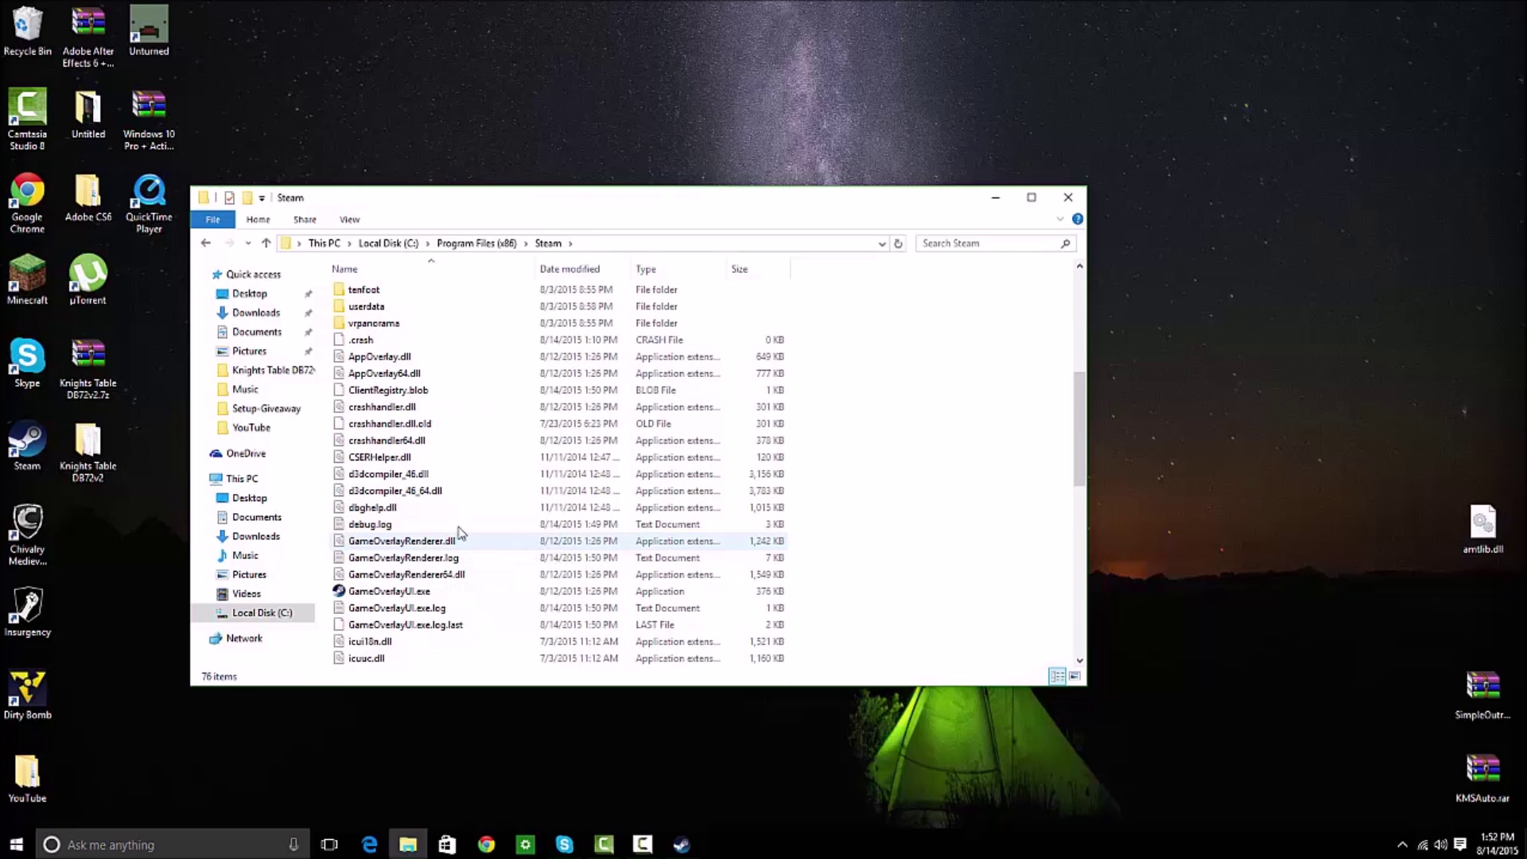
{"action": "left_click", "coordinate": [387, 390]}
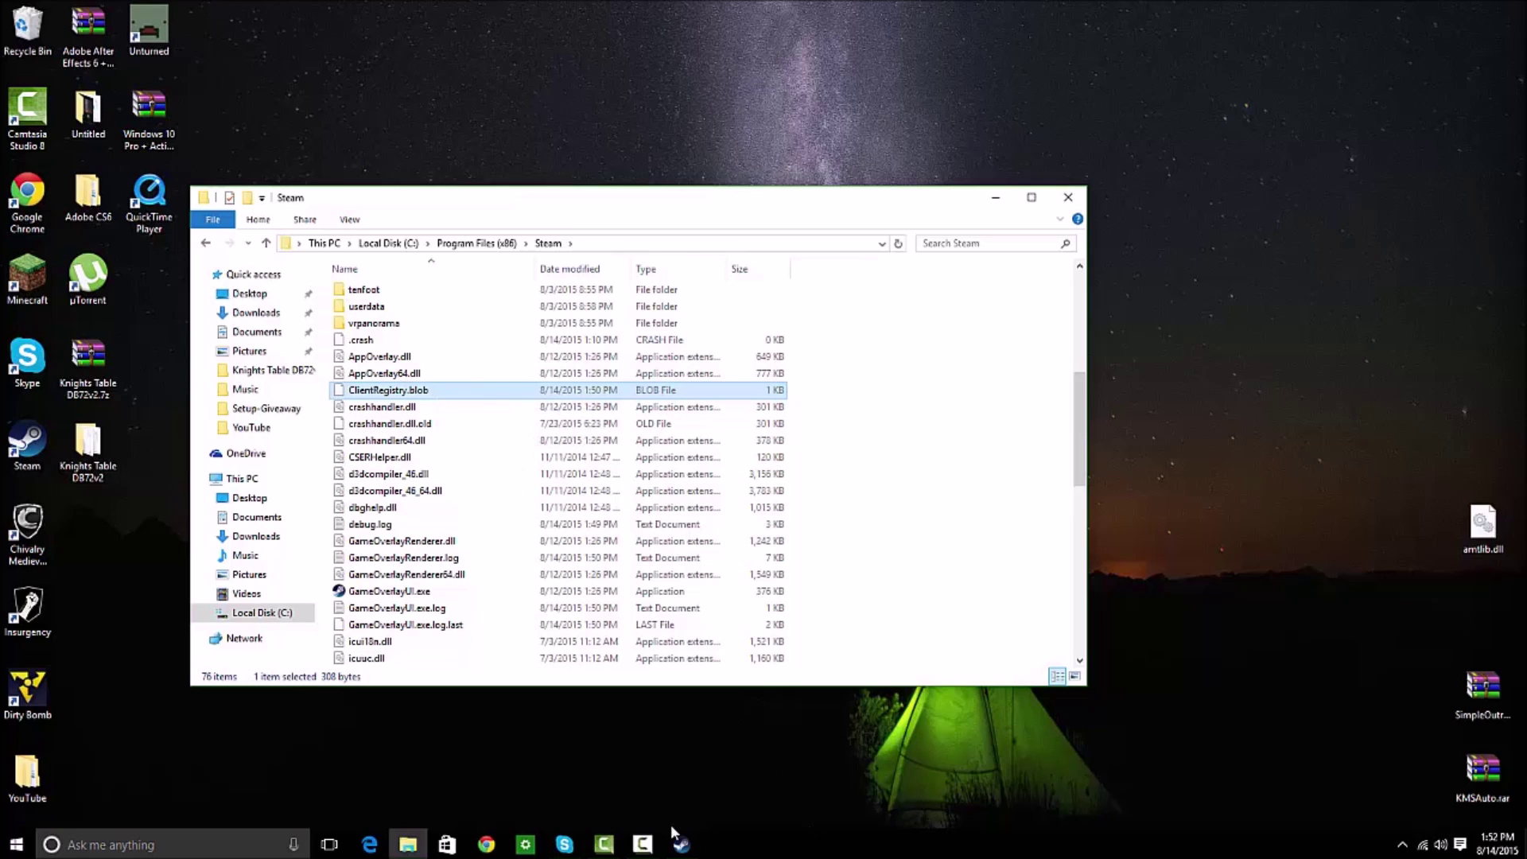
Exit the Steam client from its Steam menu
{"action": "left_click", "coordinate": [680, 844]}
{"action": "left_click", "coordinate": [19, 14]}
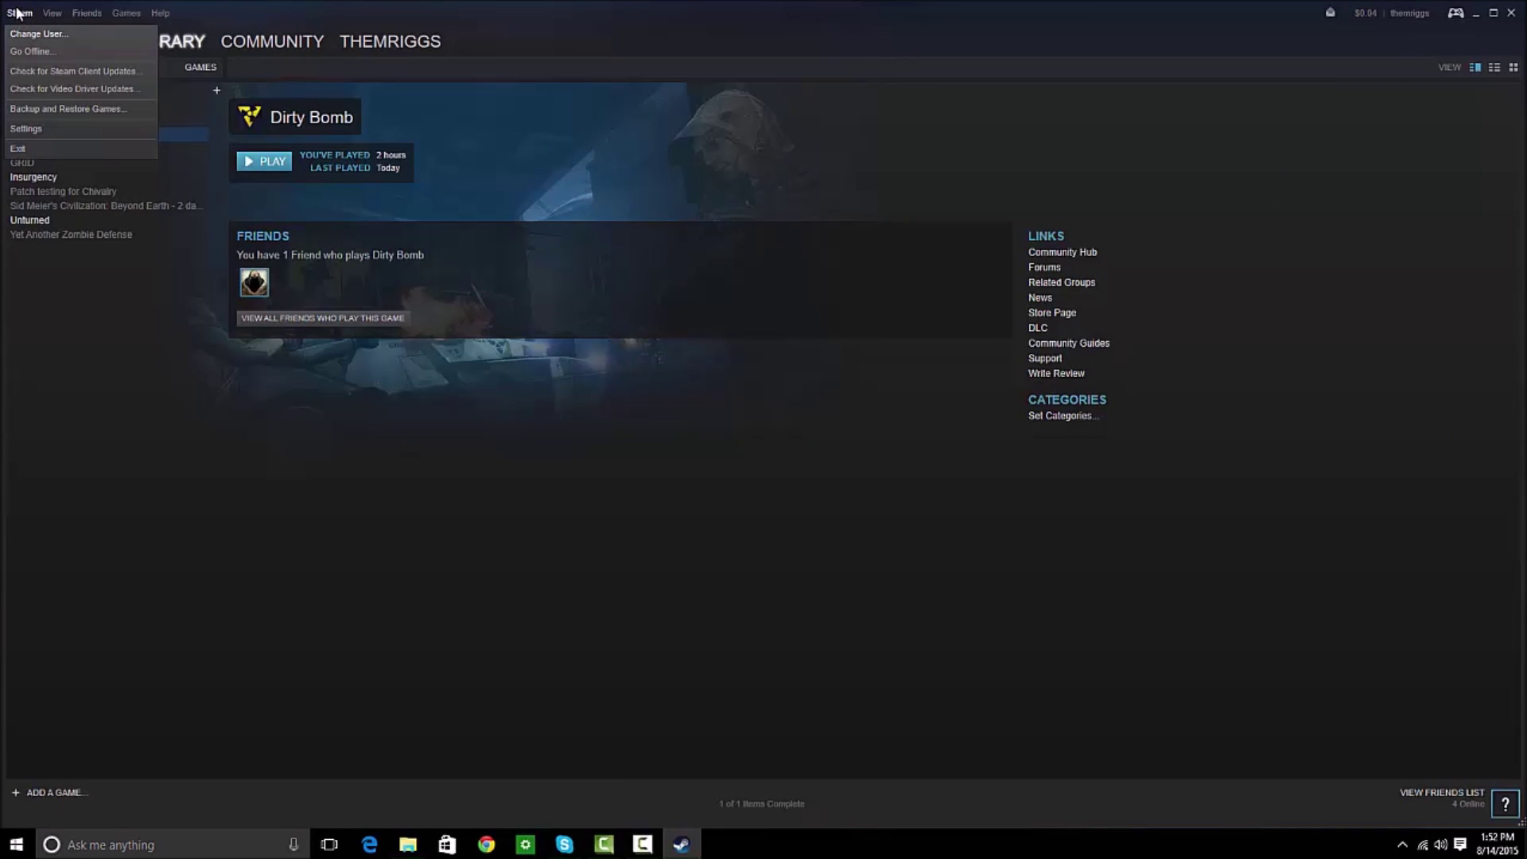
{"action": "left_click", "coordinate": [18, 148]}
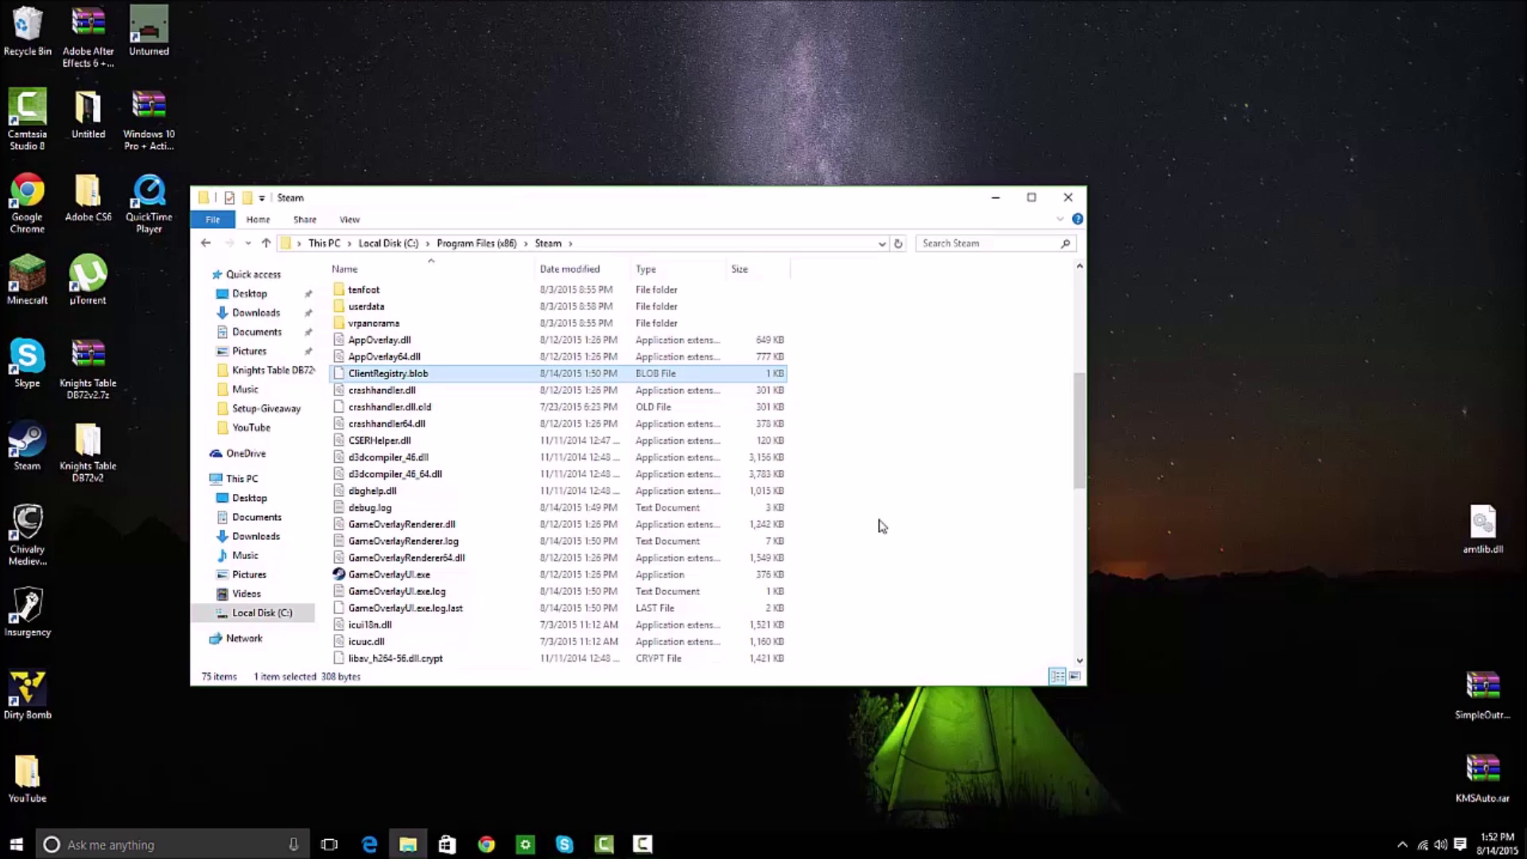
Delete ClientRegistry.blob, leaving 74 items, then close File Explorer
{"action": "right_click", "coordinate": [513, 375]}
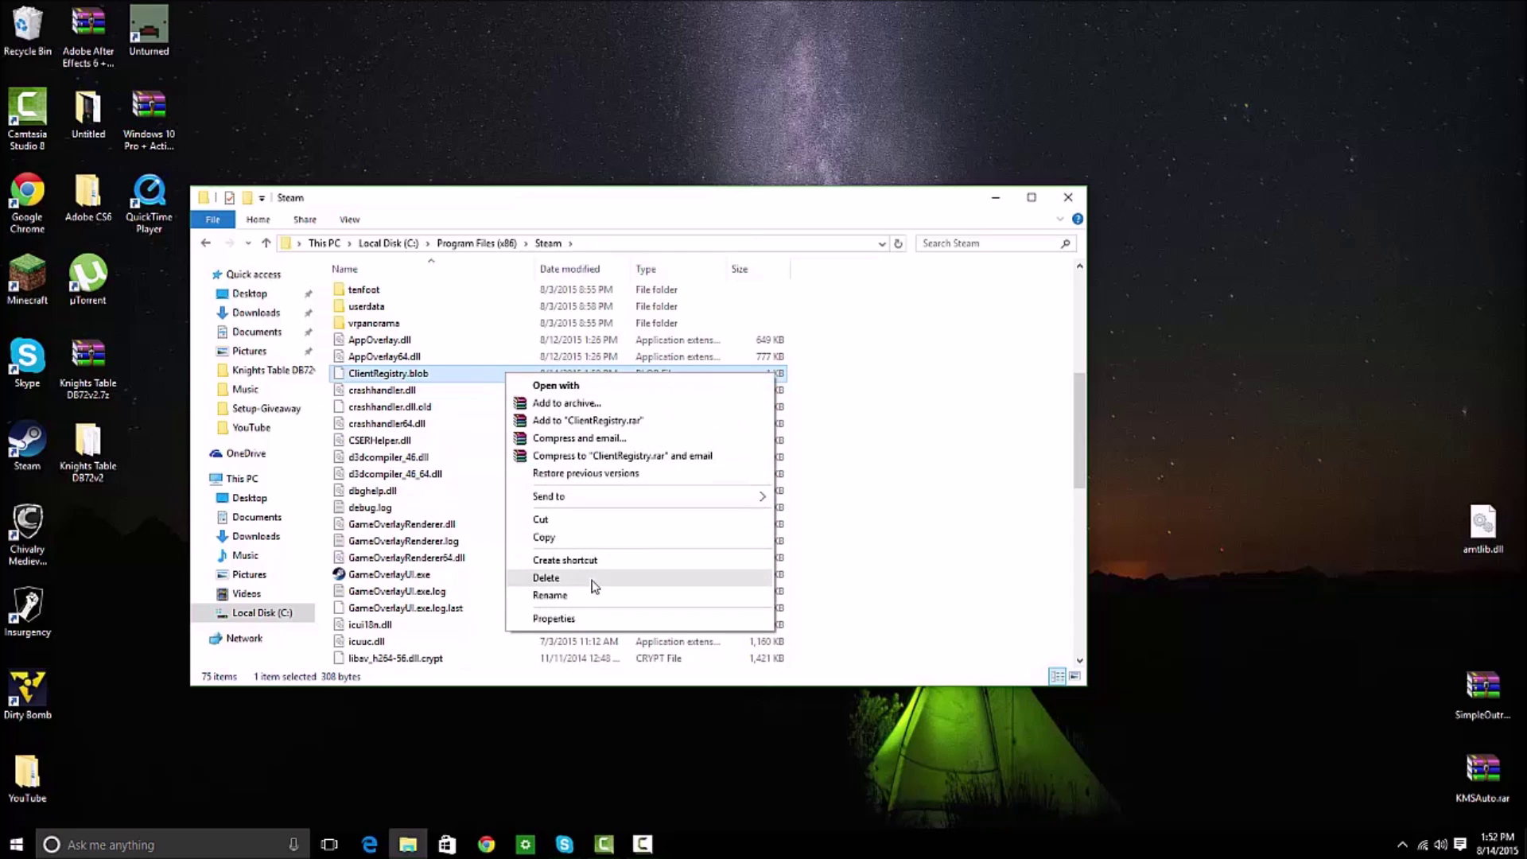
{"action": "left_click", "coordinate": [547, 578]}
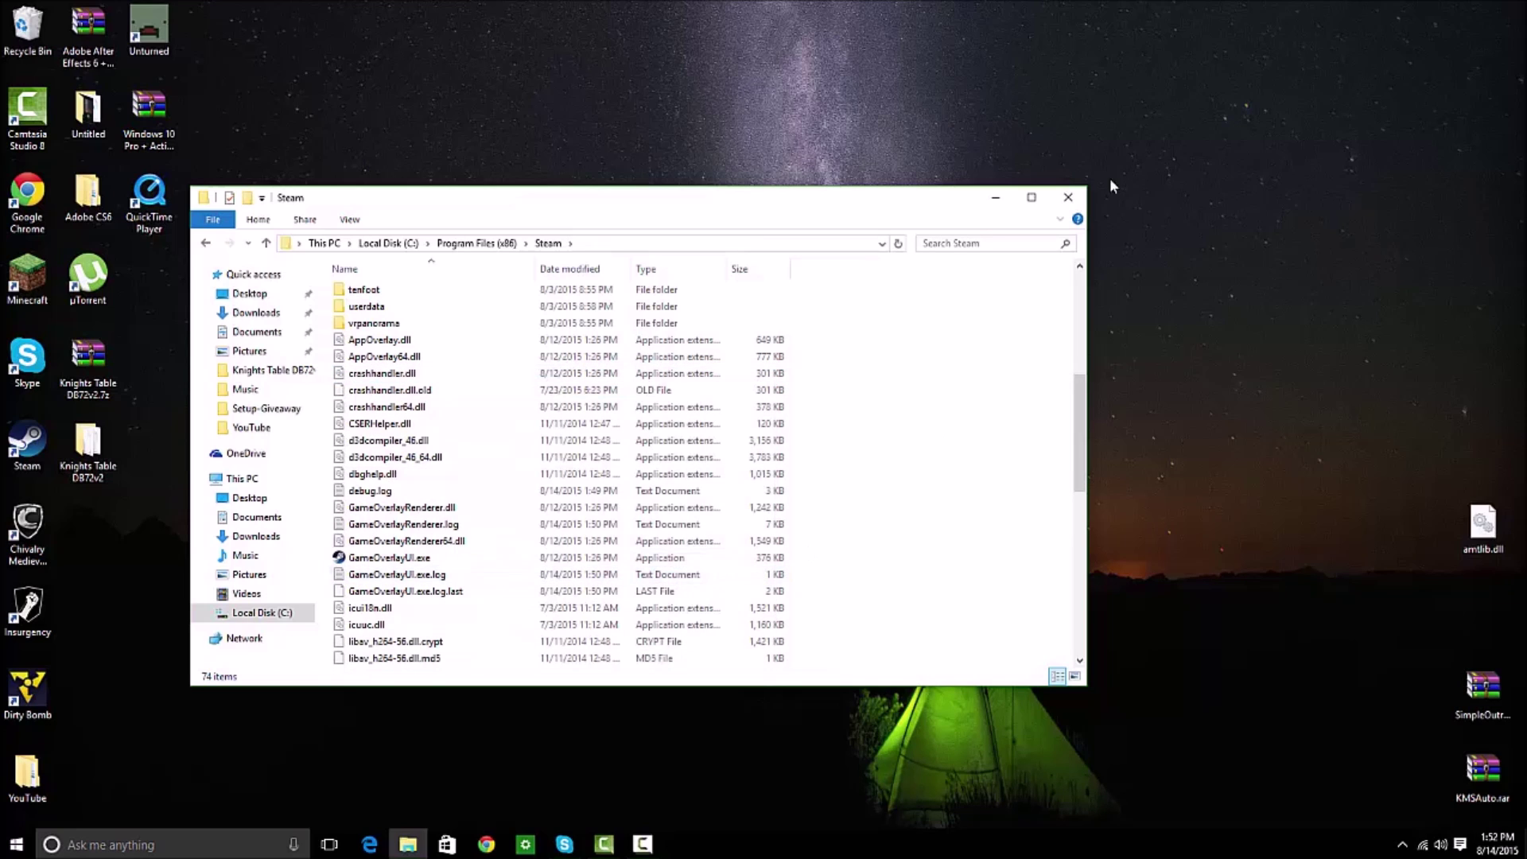
{"action": "left_click", "coordinate": [1069, 196]}
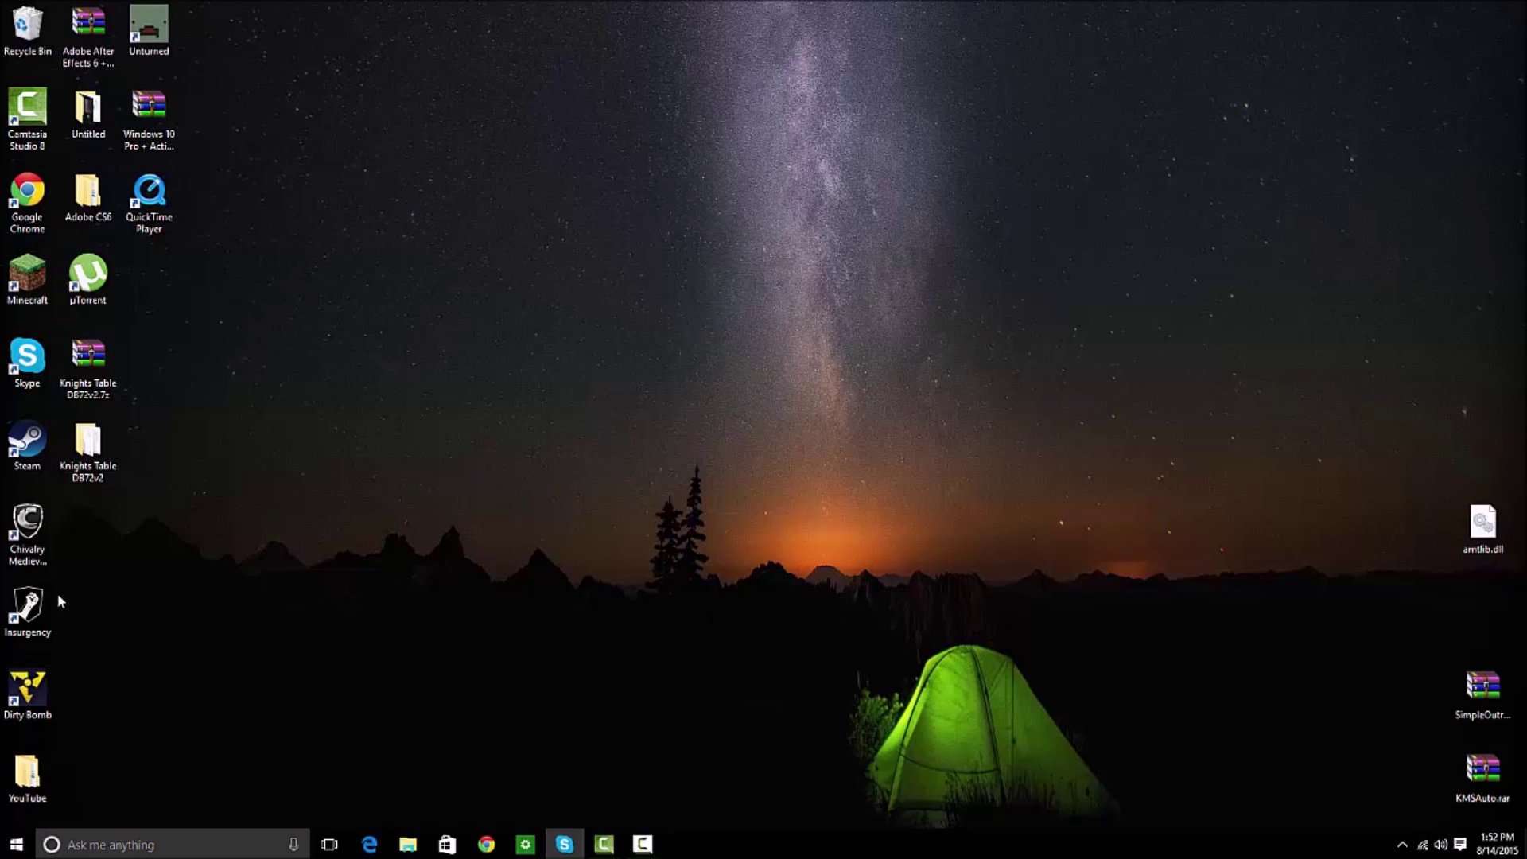
{"action": "left_click", "coordinate": [57, 593]}
{"action": "left_click_drag", "start_coordinate": [62, 586], "coordinate": [53, 6]}
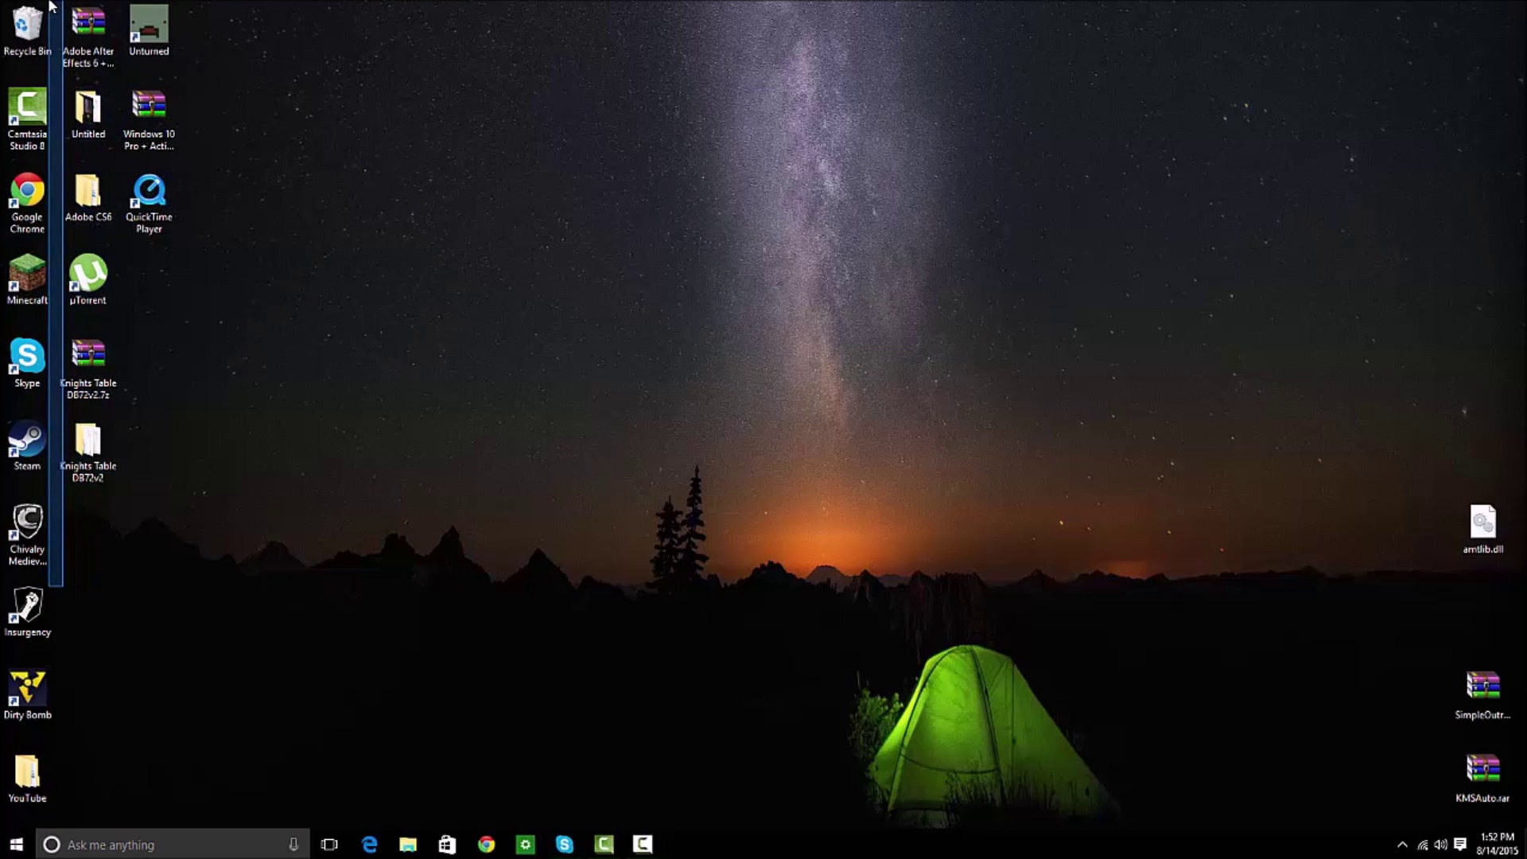
{"action": "left_click_drag", "start_coordinate": [53, 6], "coordinate": [52, 7]}
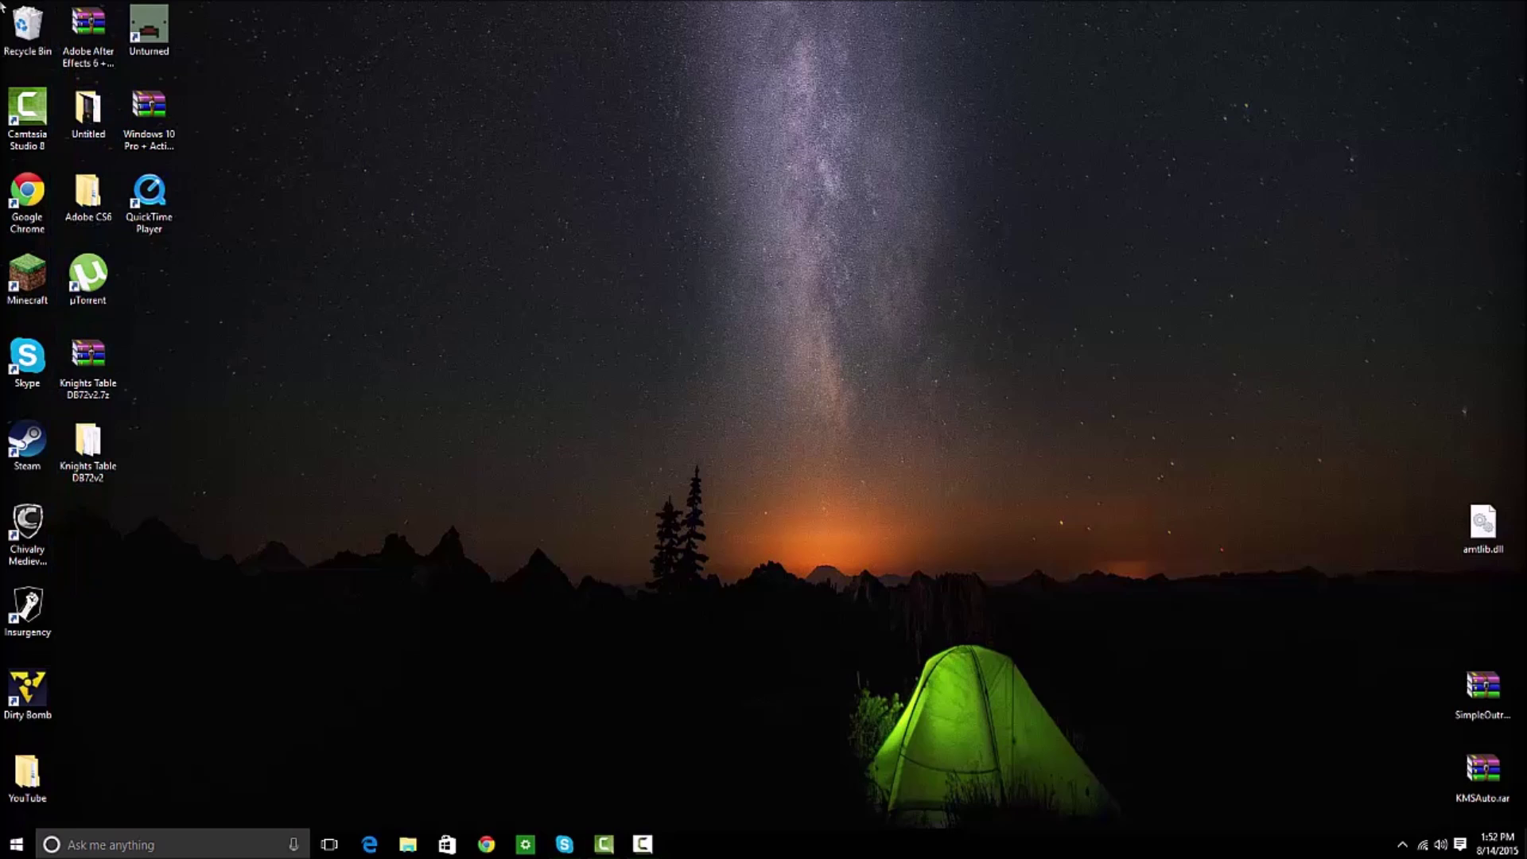